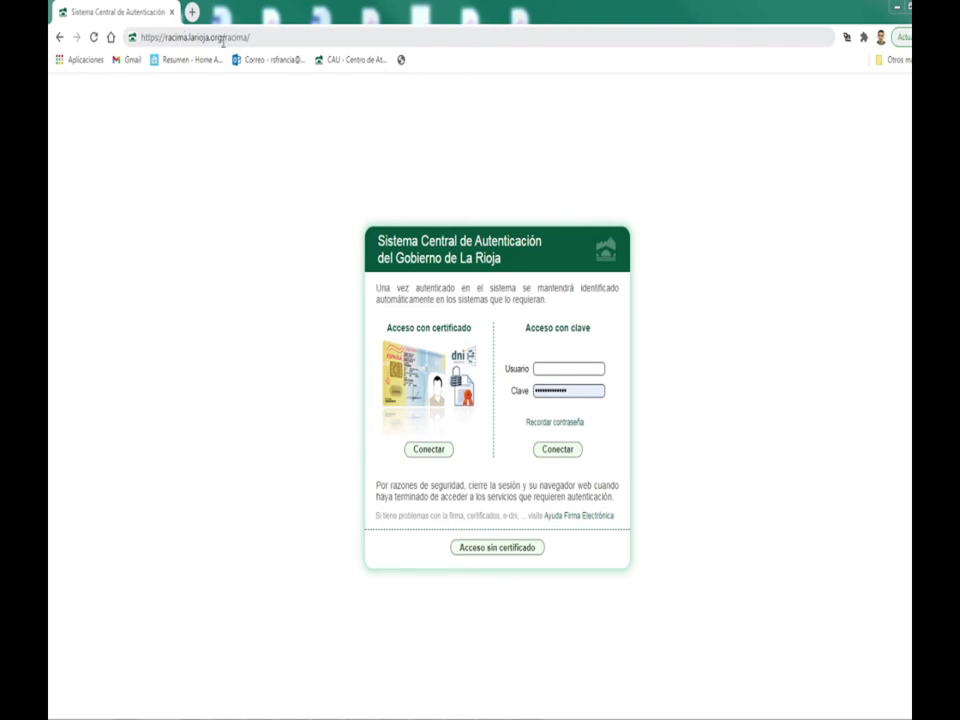
Load racima.larioja.org/racima/ and connect to the authentication system with a digital certificate
{"action": "left_click", "coordinate": [297, 36]}
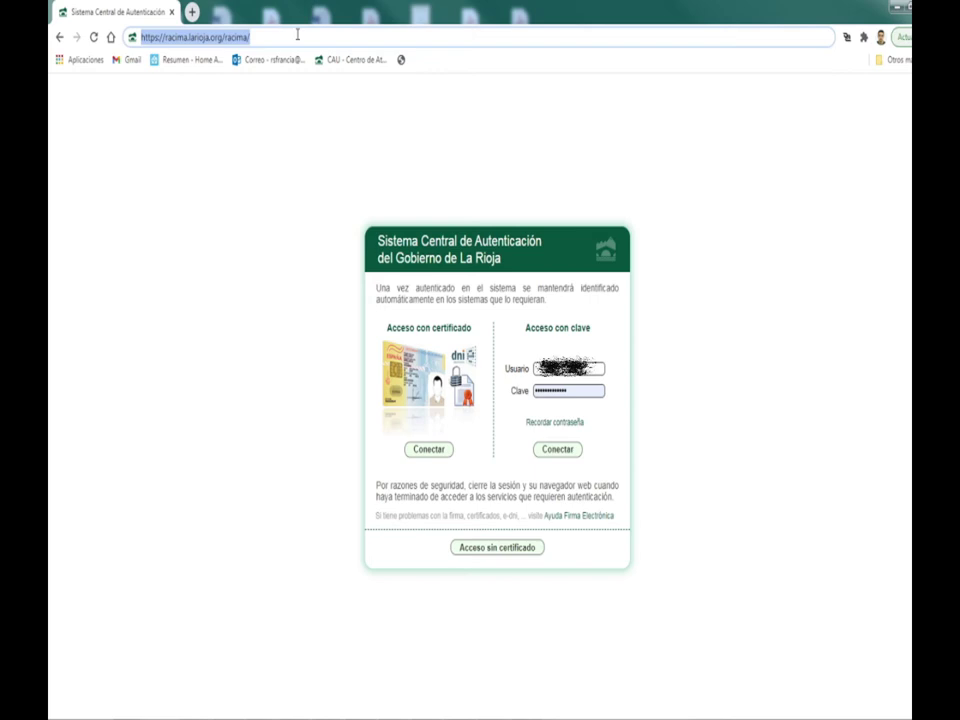
{"action": "key", "text": "Return"}
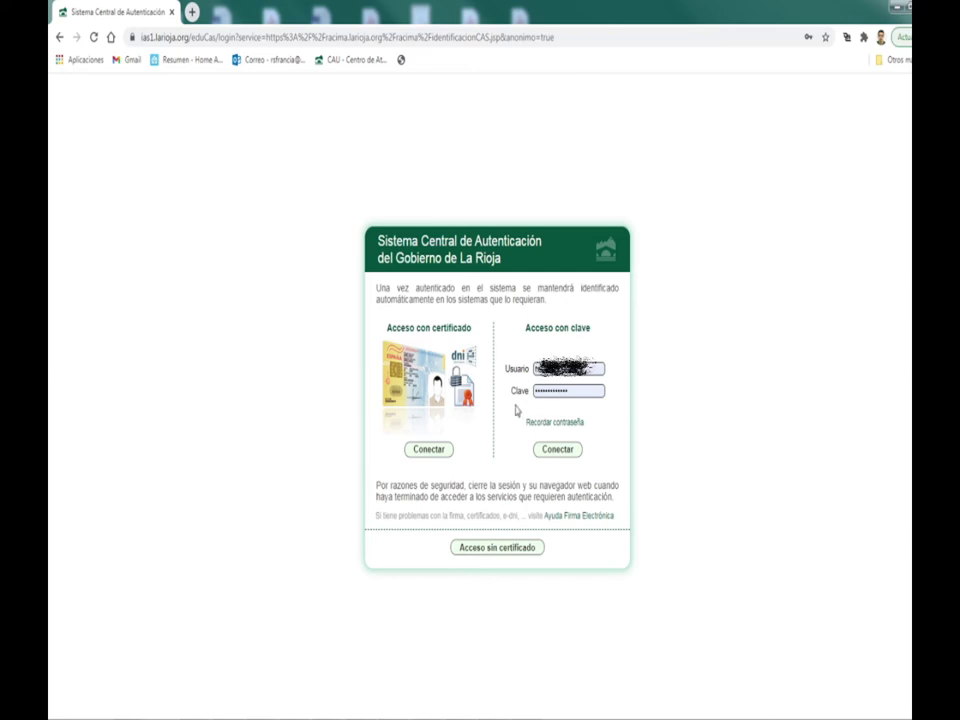
{"action": "left_click", "coordinate": [440, 453]}
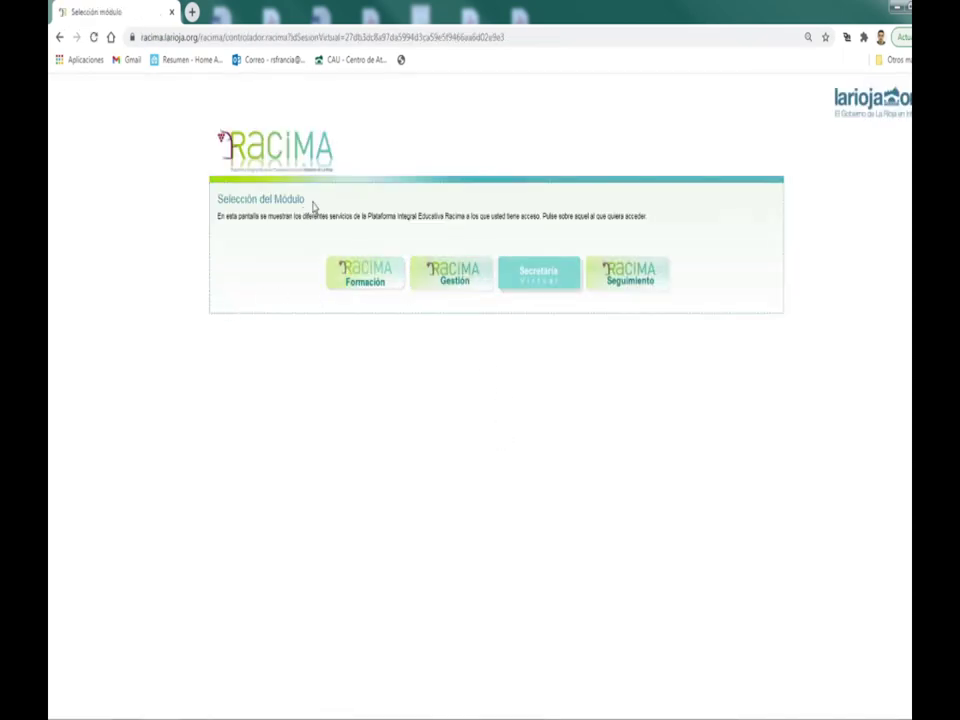
Enter the RACIMA Formación module with the Profesor Formación profile
{"action": "left_click", "coordinate": [363, 279]}
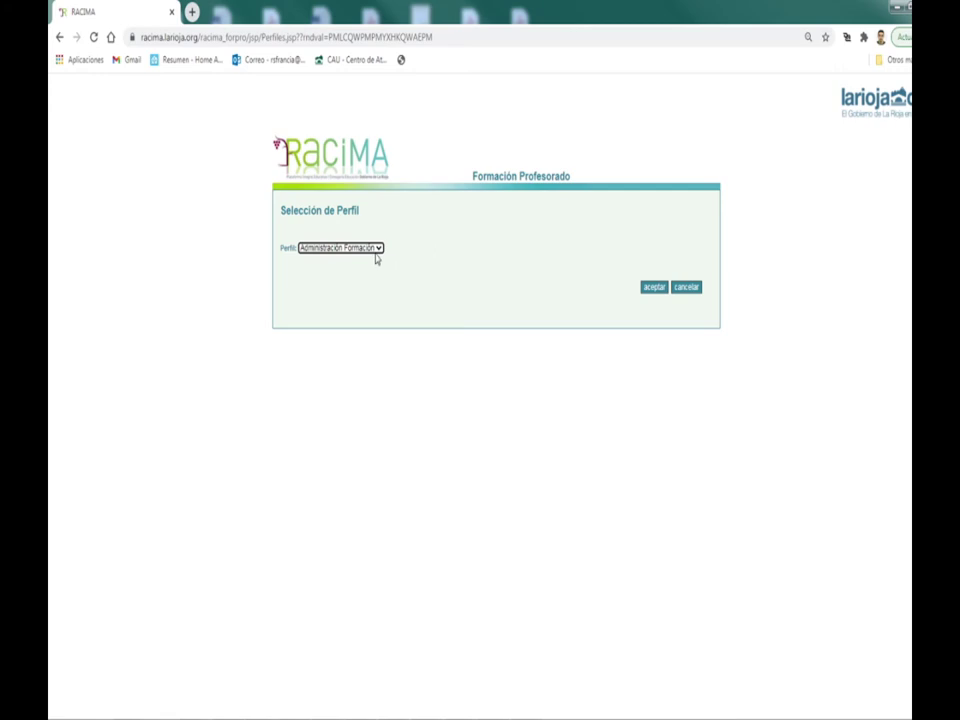
{"action": "left_click", "coordinate": [376, 248]}
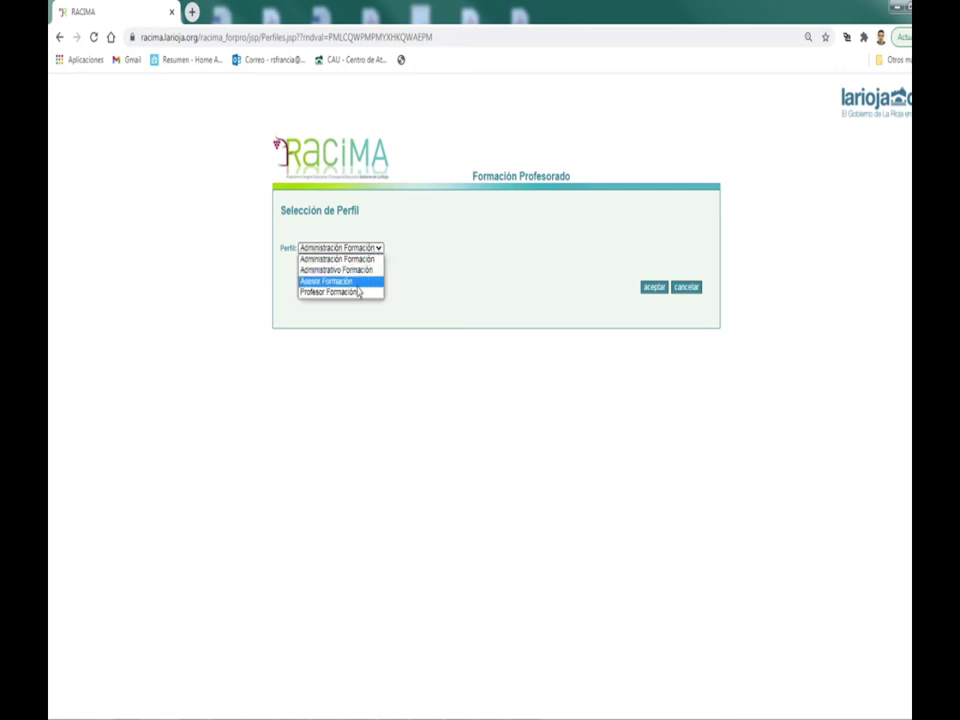
{"action": "left_click", "coordinate": [355, 294]}
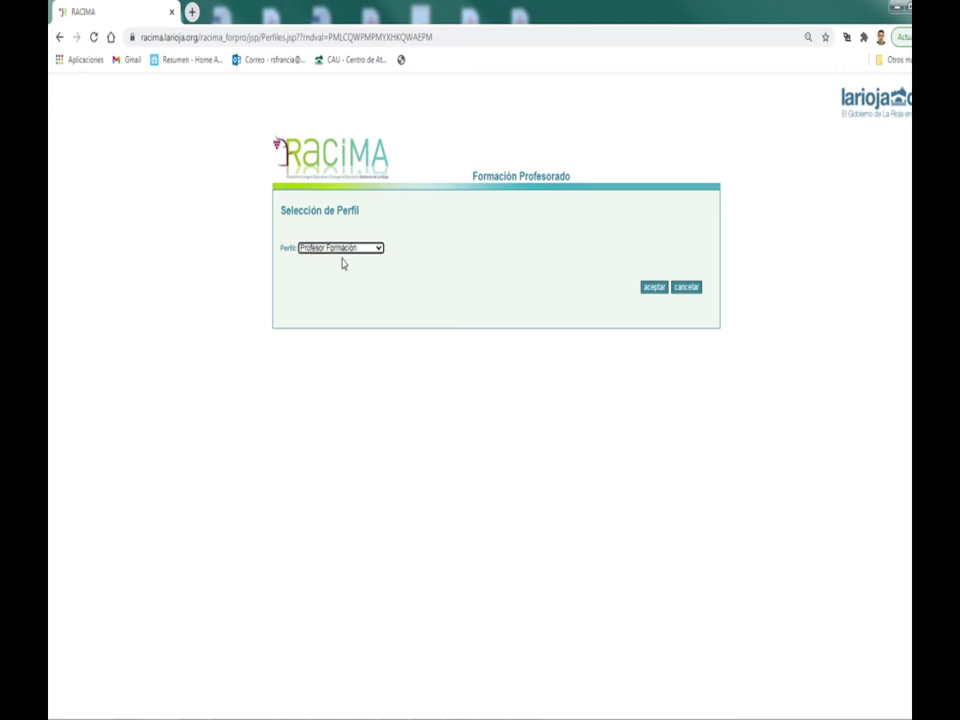
{"action": "left_click", "coordinate": [650, 290]}
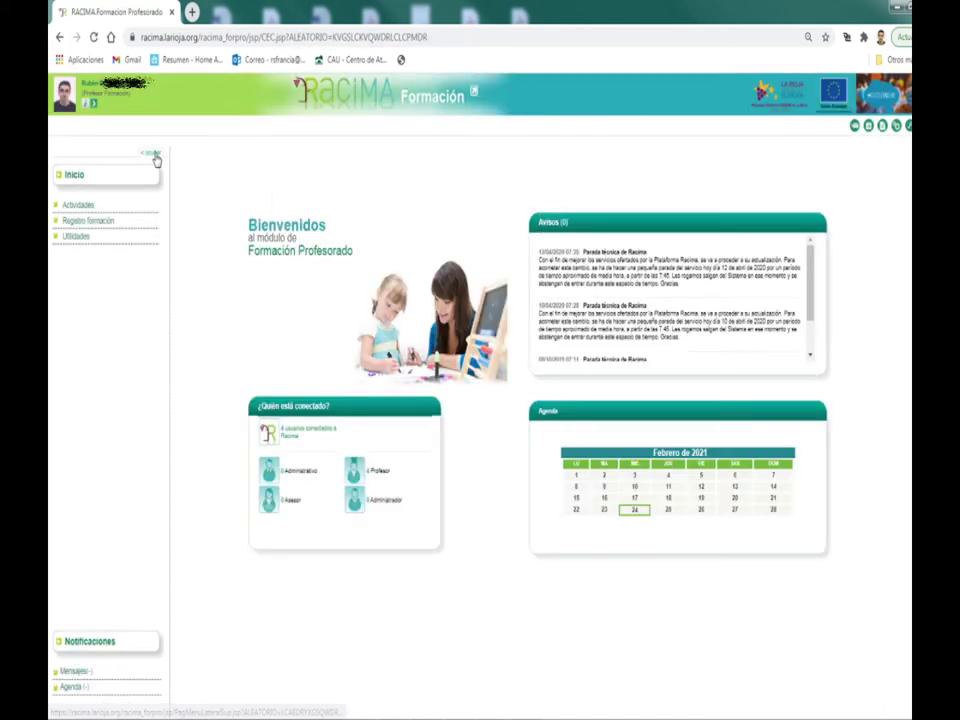
Open the activity recognition requests (Reconocimiento actividades, Solicitudes) and start a new request
{"action": "left_click", "coordinate": [80, 206]}
{"action": "left_click", "coordinate": [100, 256]}
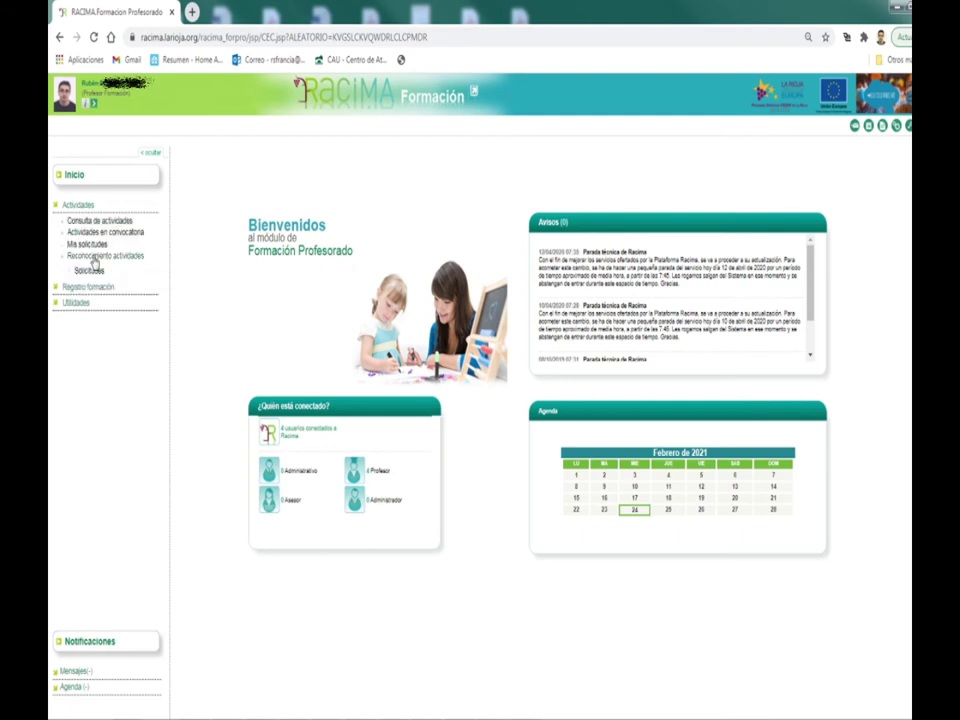
{"action": "left_click", "coordinate": [91, 270]}
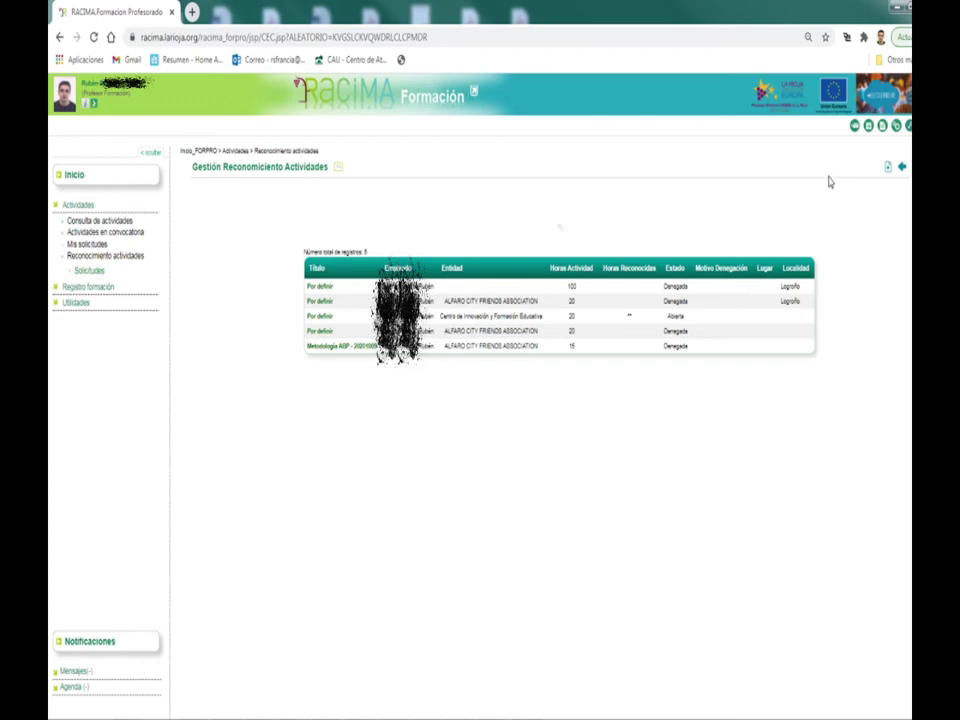
{"action": "left_click", "coordinate": [888, 170]}
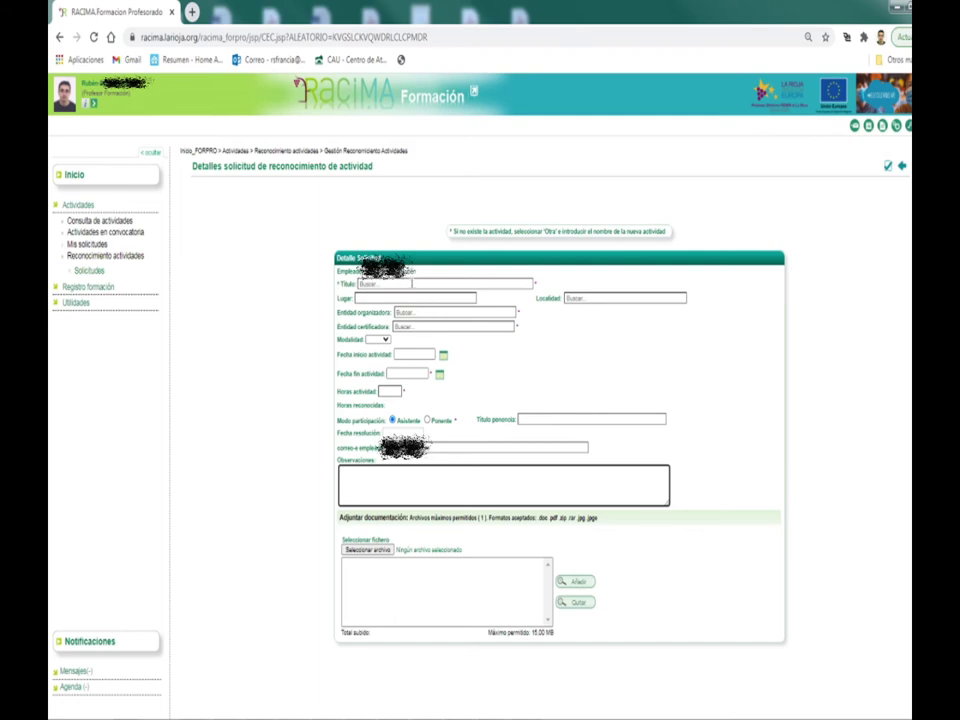
Search the existing activity titles for "AB" and clear the search text
{"action": "left_click", "coordinate": [472, 284]}
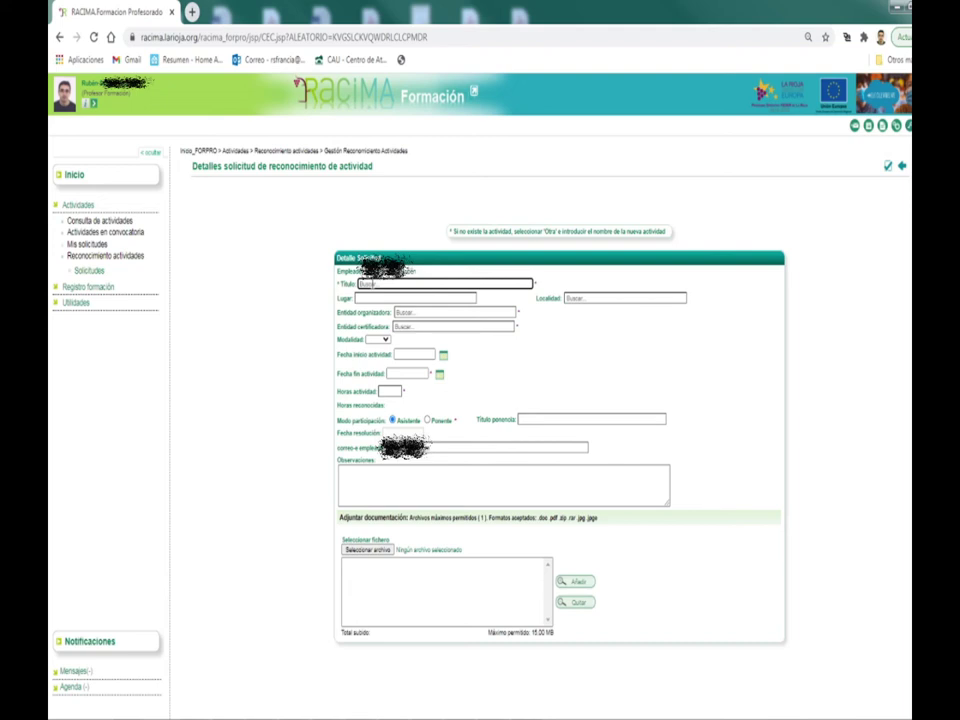
{"action": "type", "text": "AB"}
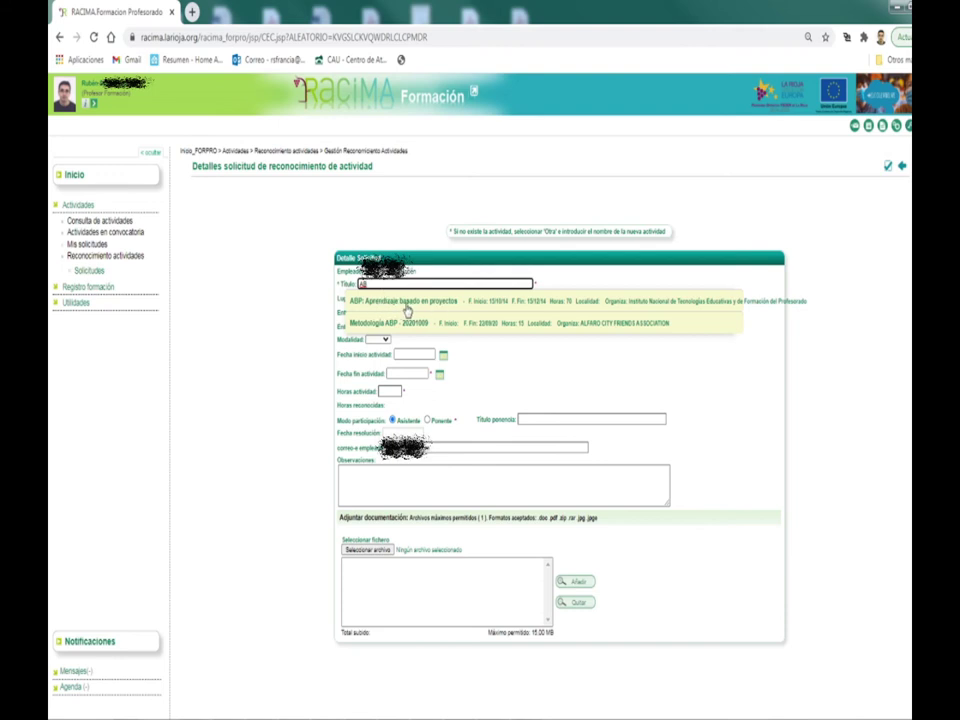
{"action": "key", "text": "ctrl+a"}
{"action": "key", "text": "BackSpace"}
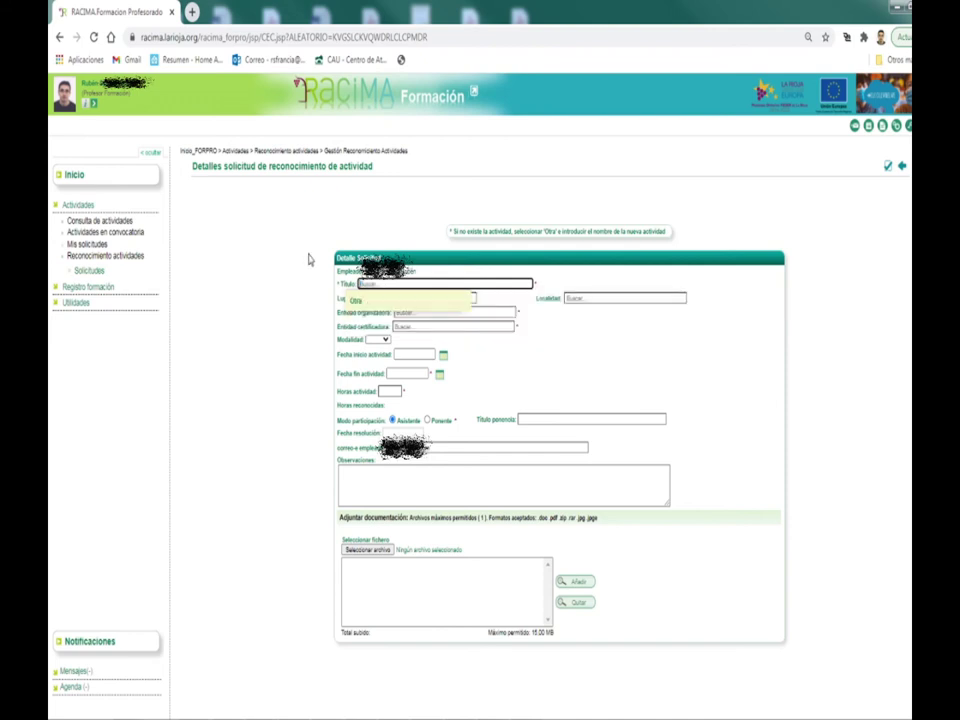
Choose Otra as the request's title and enter "Aprendizaje Basado en Retos" in the observations
{"action": "left_click", "coordinate": [356, 300]}
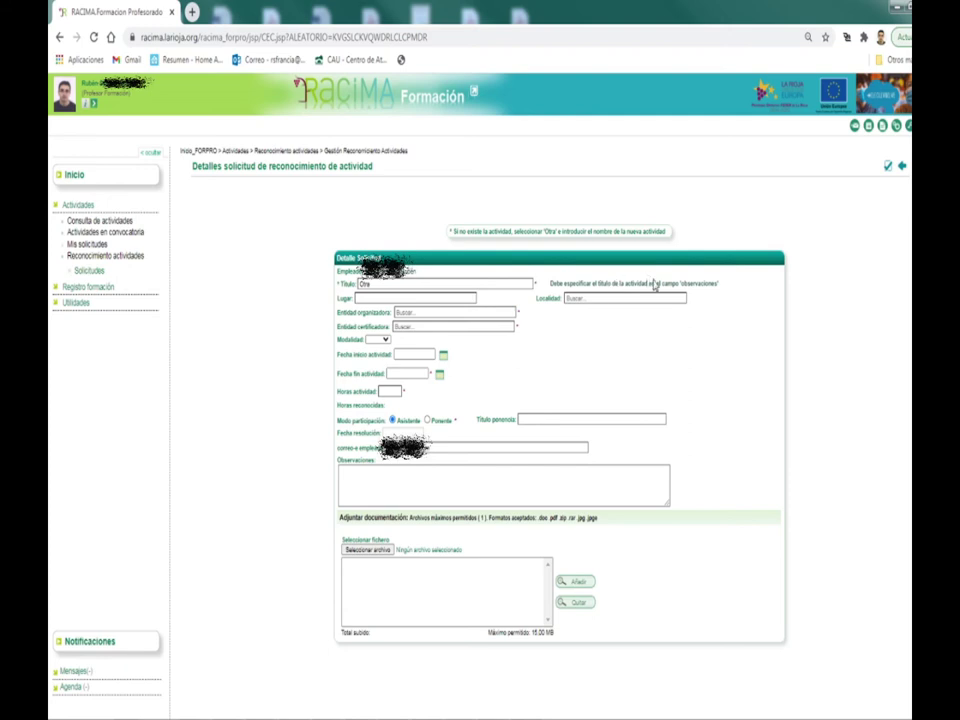
{"action": "left_click", "coordinate": [400, 486]}
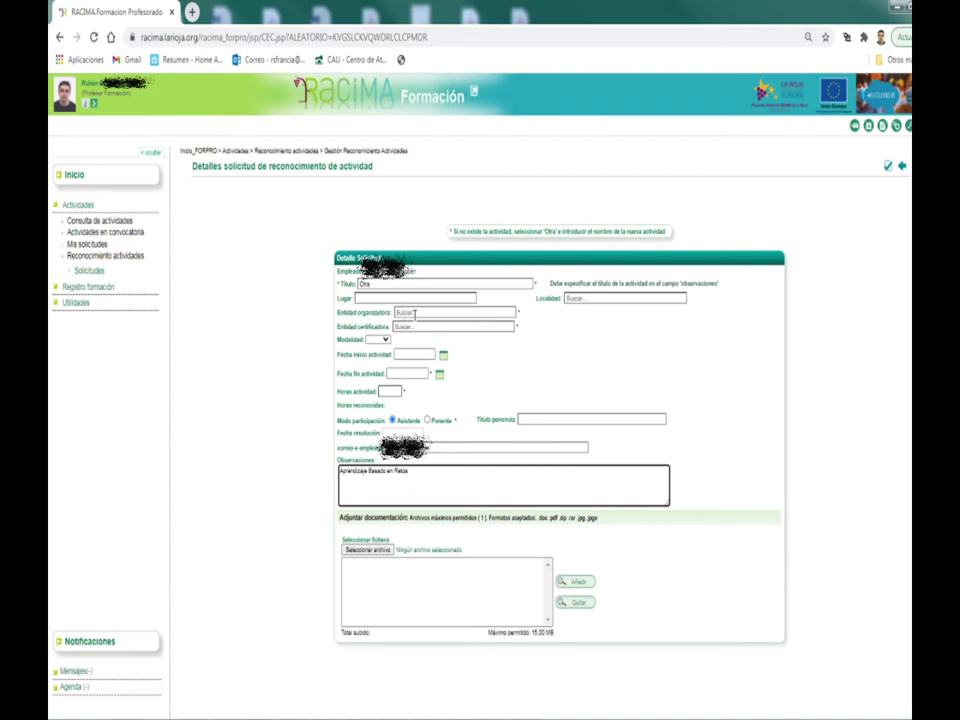
Set both the organising and the certifying entity to ALFARO CITY FRIENDS ASSOCIATION
{"action": "left_click", "coordinate": [474, 315]}
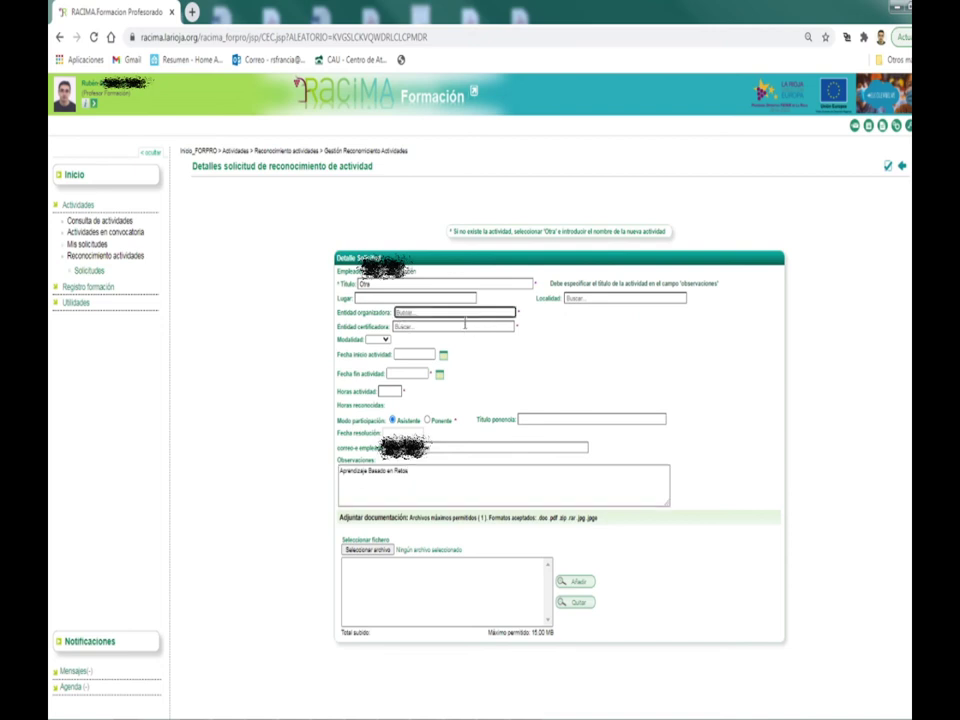
{"action": "type", "text": "al"}
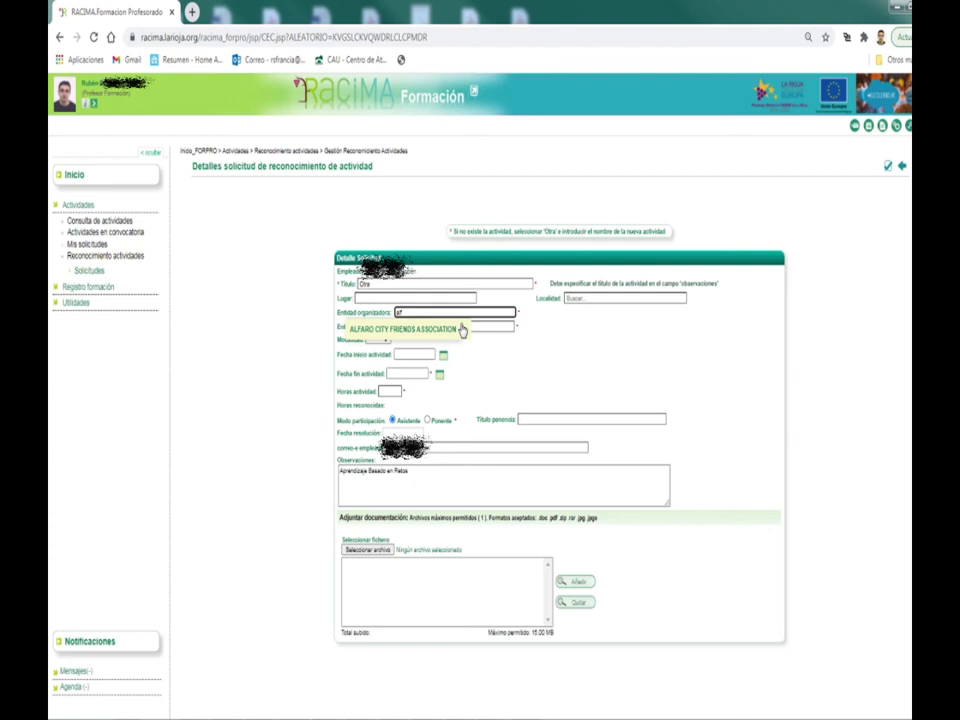
{"action": "left_click", "coordinate": [462, 331]}
{"action": "left_click", "coordinate": [446, 326]}
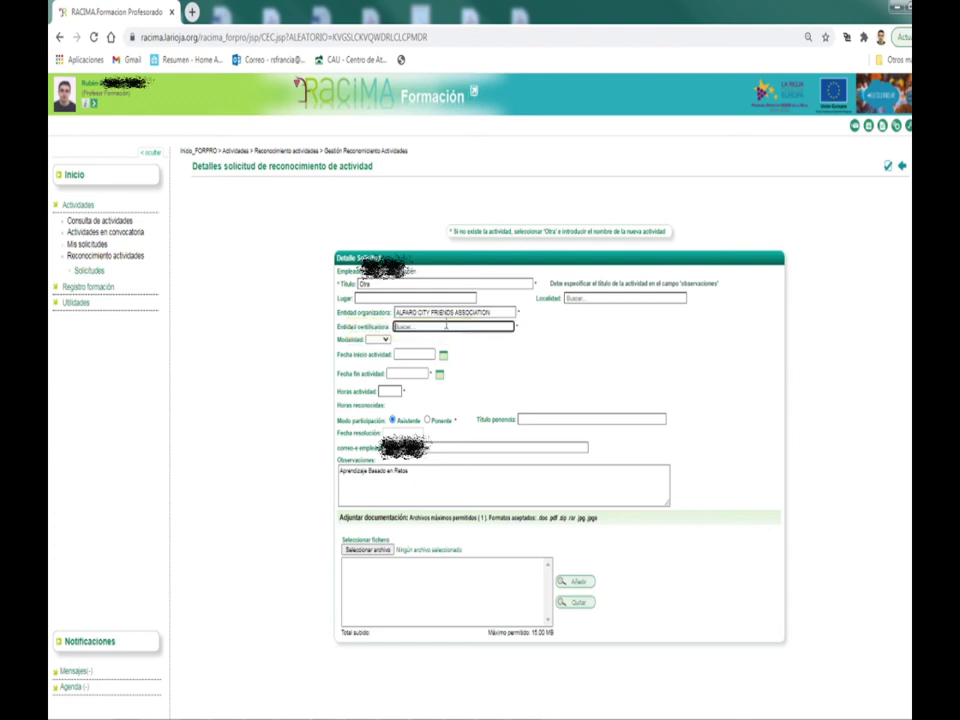
{"action": "type", "text": "c"}
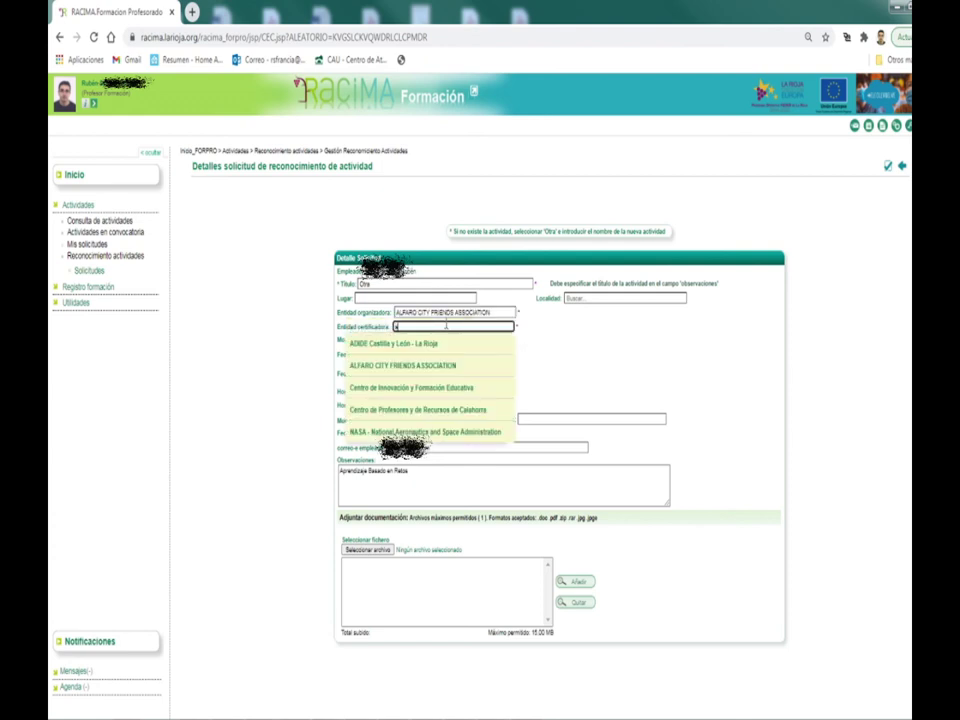
{"action": "type", "text": "lf"}
{"action": "left_click", "coordinate": [450, 345]}
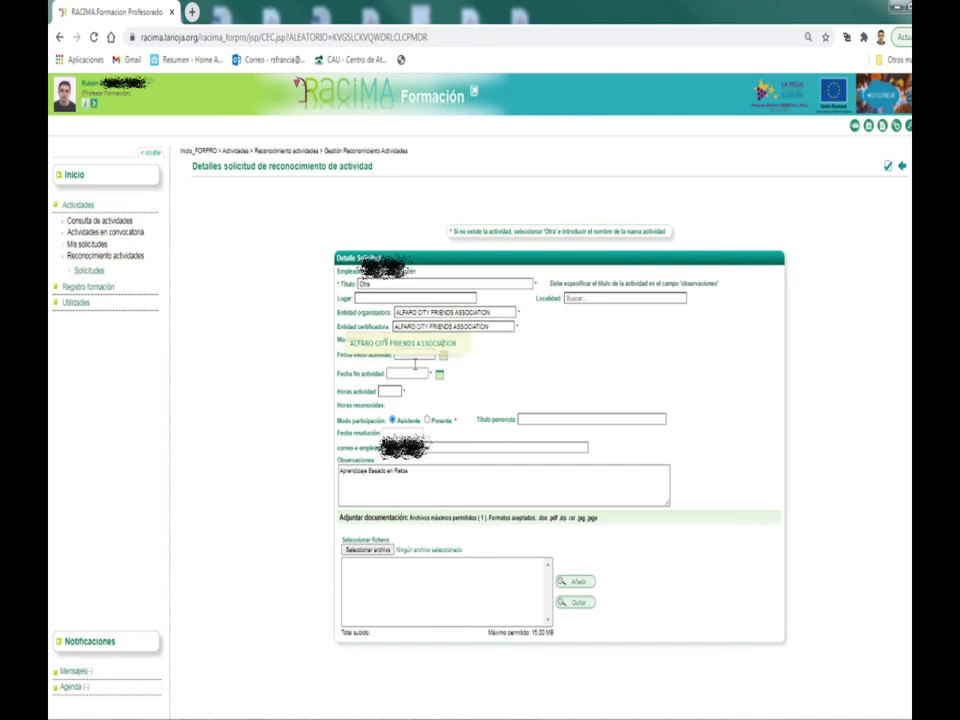
Set the modality to Curso and the activity's dates to start on 22/02/2021 and end on 23/02/2021
{"action": "left_click", "coordinate": [379, 339]}
{"action": "left_click", "coordinate": [378, 358]}
{"action": "left_click", "coordinate": [443, 355]}
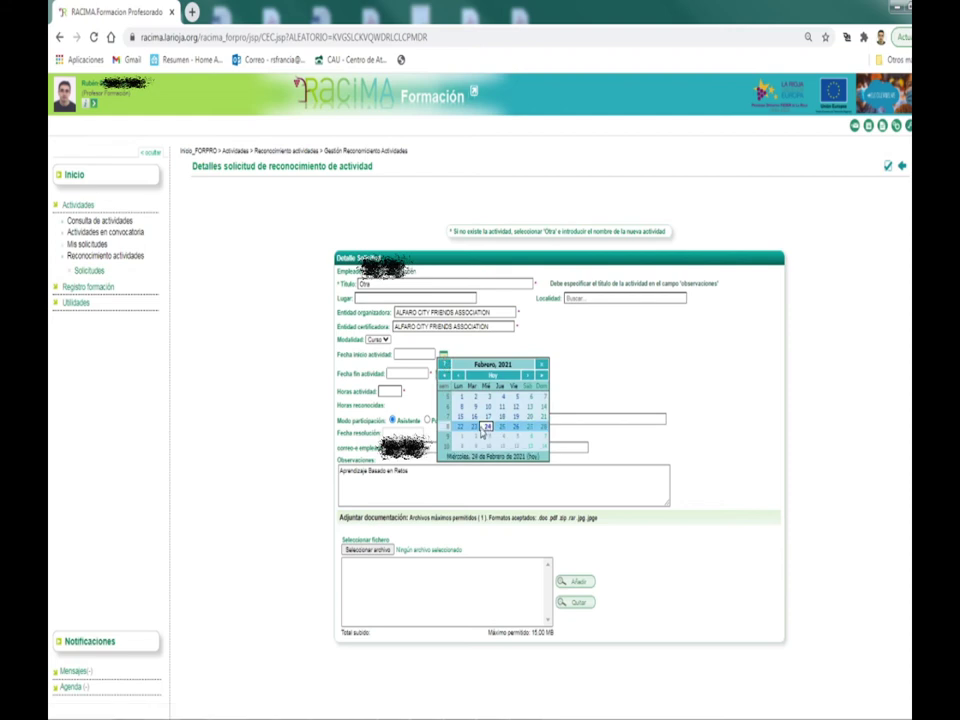
{"action": "left_click", "coordinate": [459, 426]}
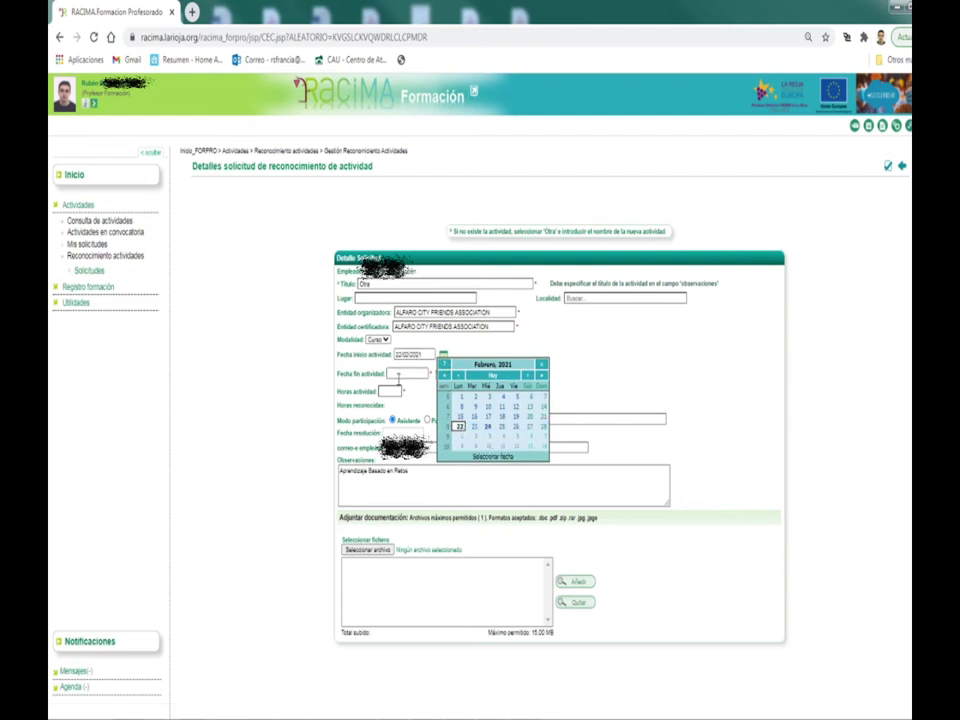
{"action": "left_click", "coordinate": [439, 373]}
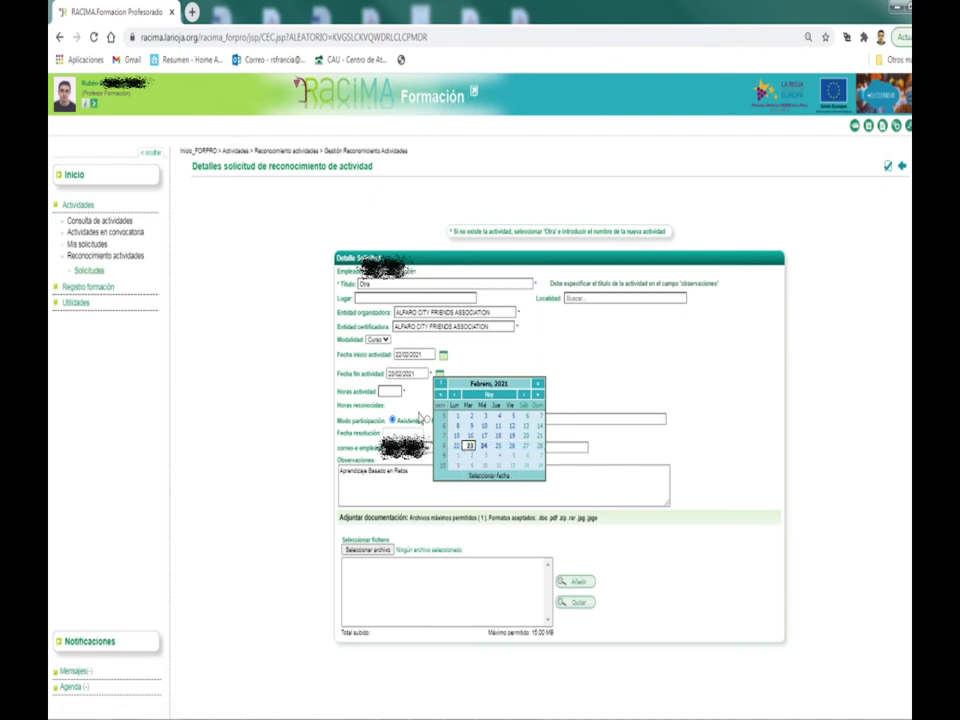
{"action": "left_click", "coordinate": [471, 447]}
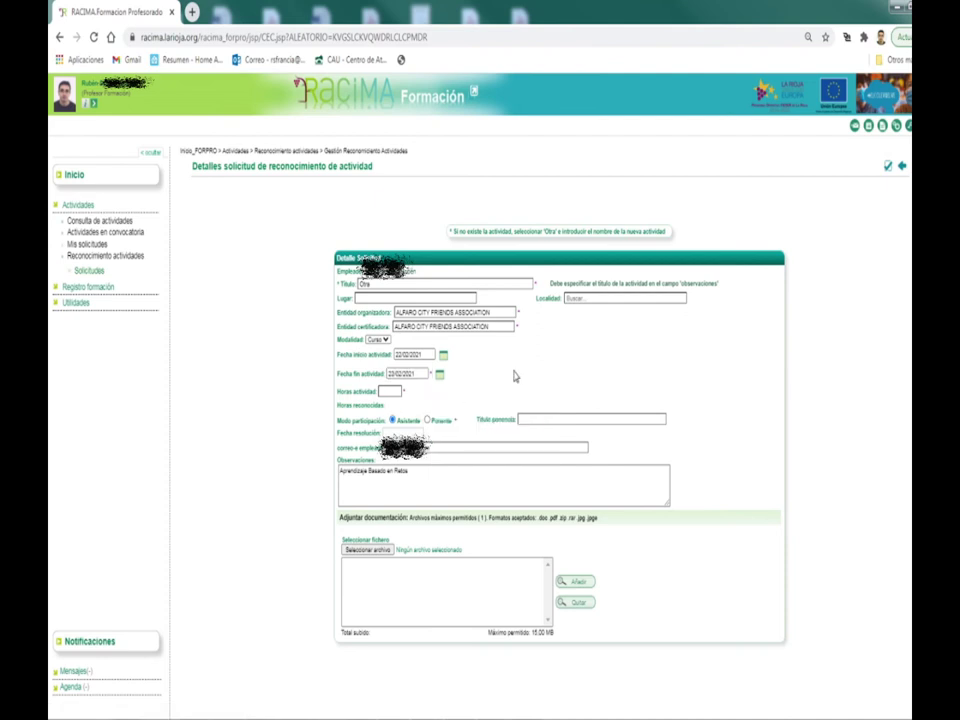
Set the activity hours to 20 and the participation mode to Asistente
{"action": "left_click", "coordinate": [390, 391]}
{"action": "key", "text": "Down"}
{"action": "key", "text": "Return"}
{"action": "left_click", "coordinate": [392, 419]}
Attach the file #COVIDA FASES.pdf from the Descargas folder to the request's documentation
{"action": "left_click", "coordinate": [376, 556]}
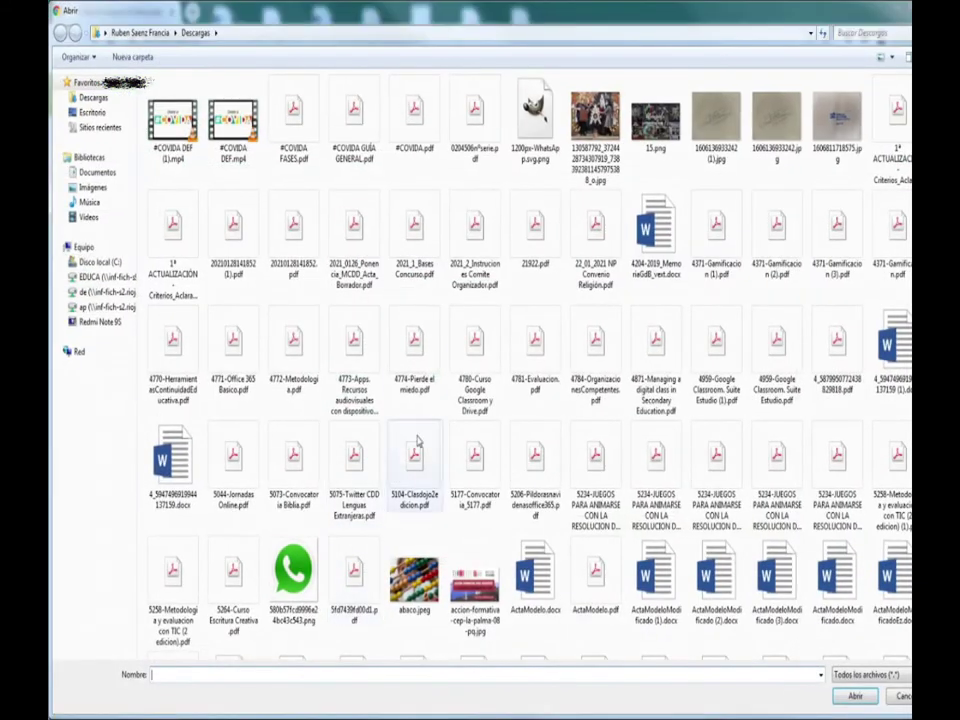
{"action": "left_click", "coordinate": [310, 150]}
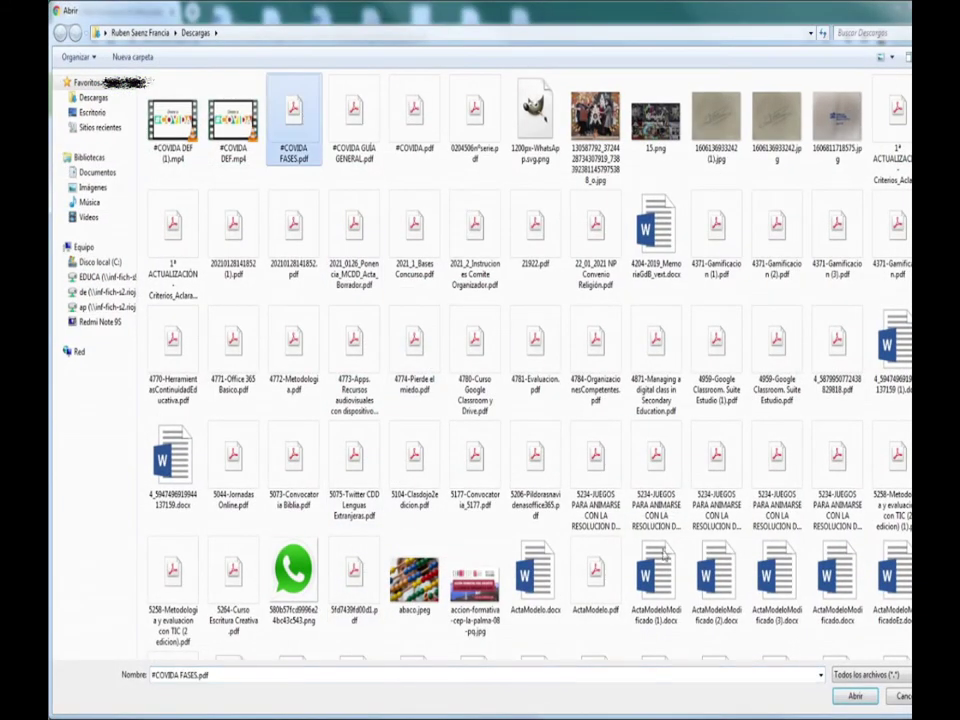
{"action": "left_click", "coordinate": [855, 697]}
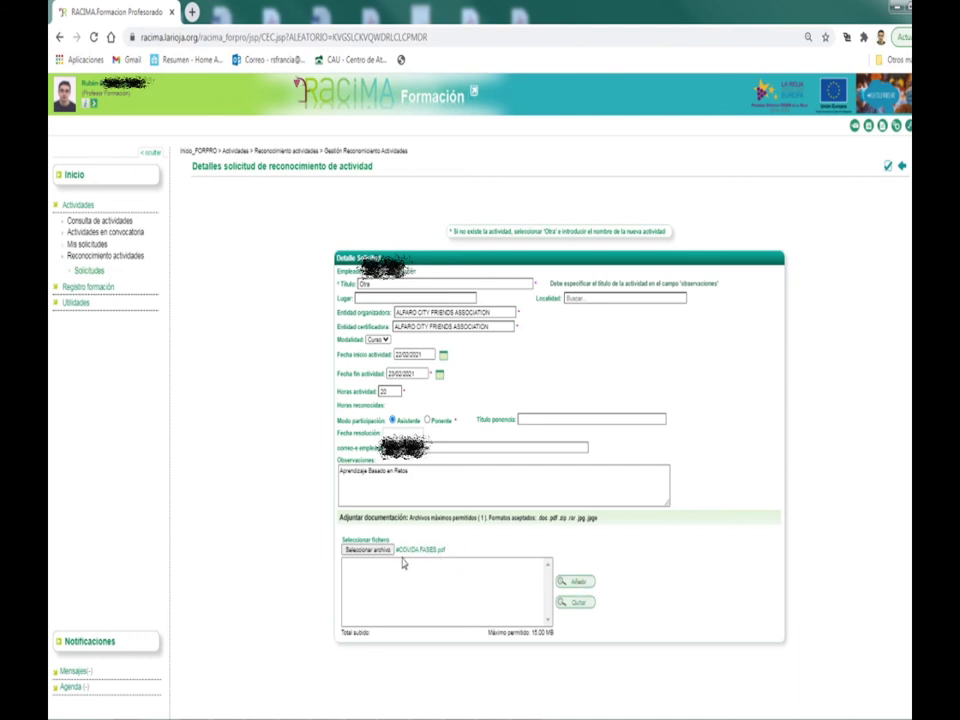
{"action": "left_click", "coordinate": [573, 583]}
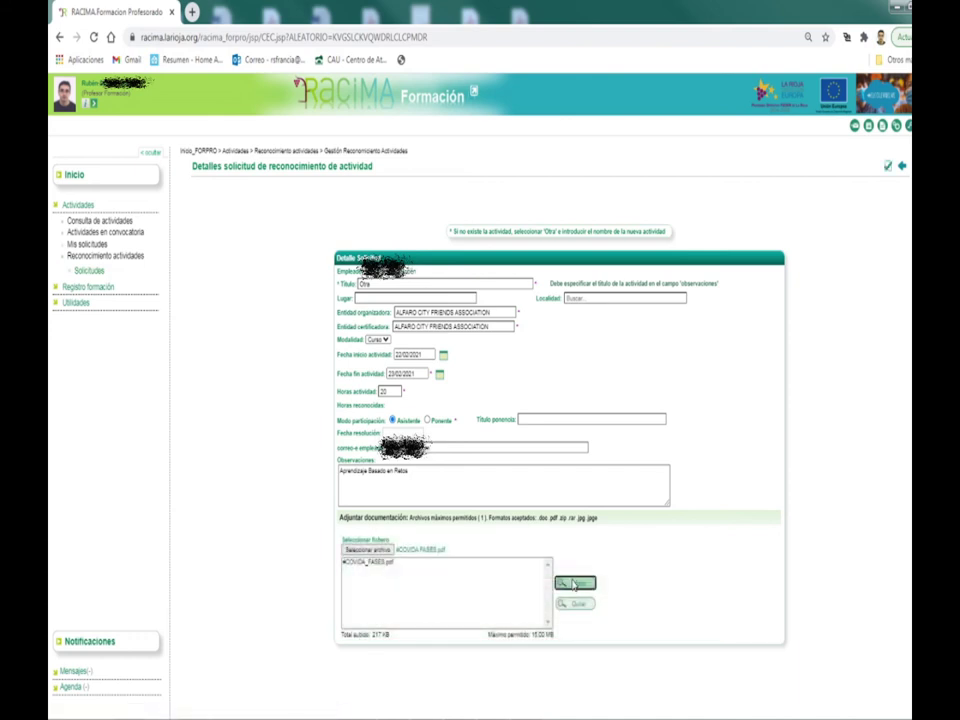
{"action": "left_click", "coordinate": [367, 576]}
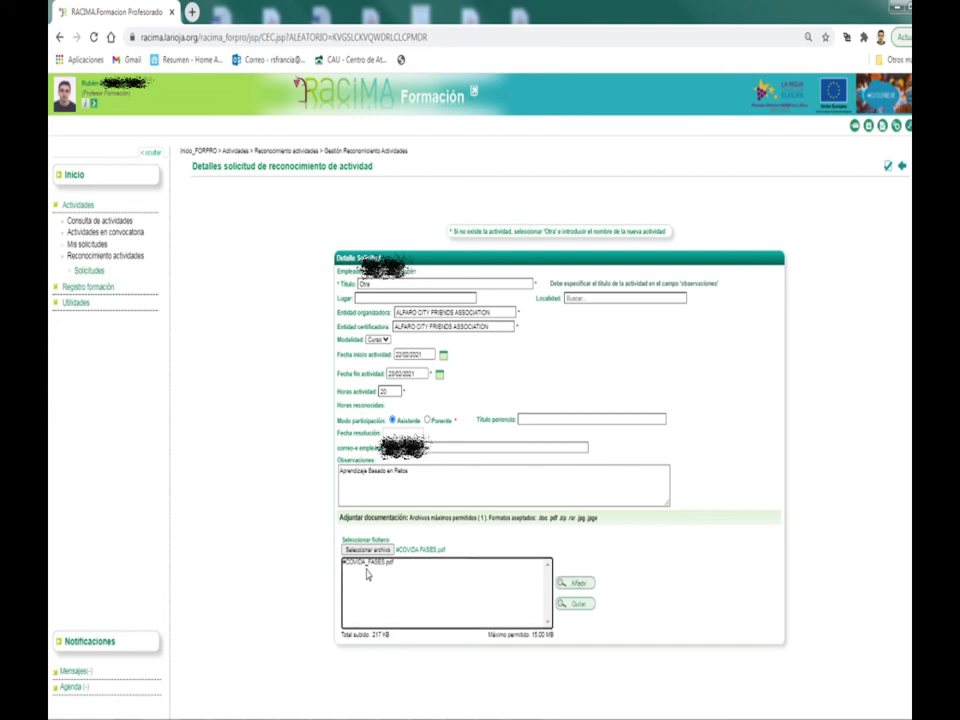
{"action": "left_click", "coordinate": [367, 567]}
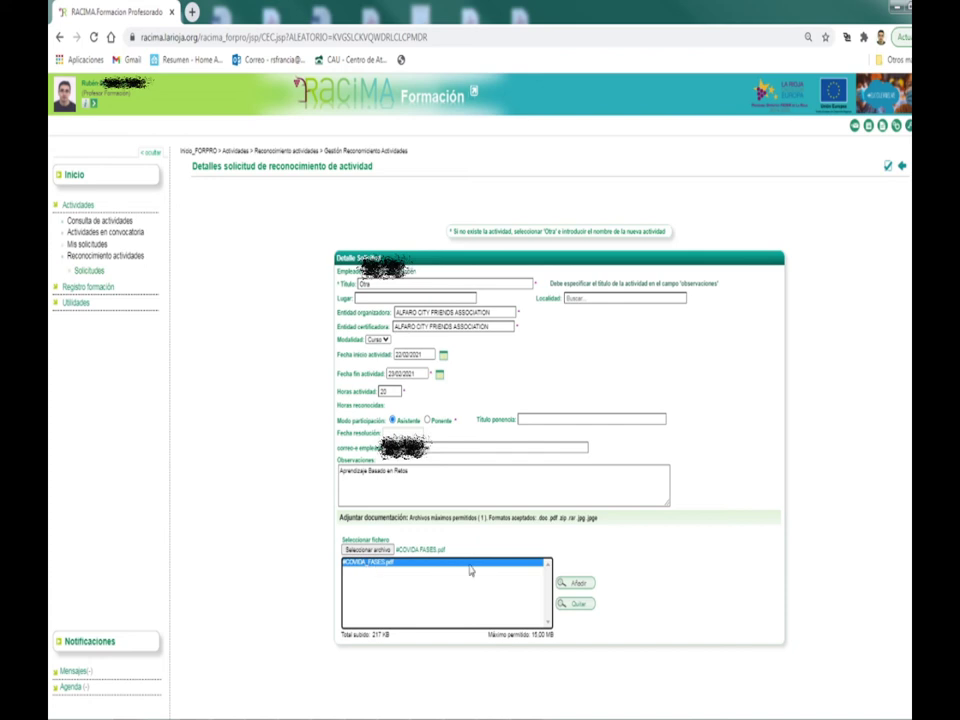
{"action": "left_click", "coordinate": [710, 506]}
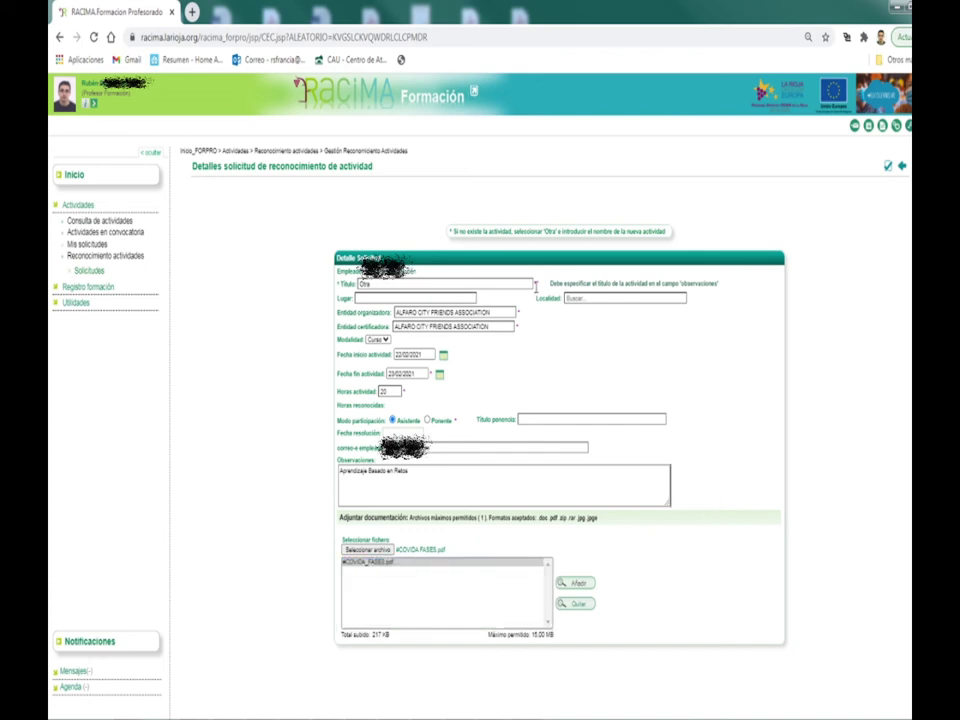
Submit the completed activity recognition request
{"action": "left_click", "coordinate": [887, 170]}
{"action": "left_click", "coordinate": [550, 146]}
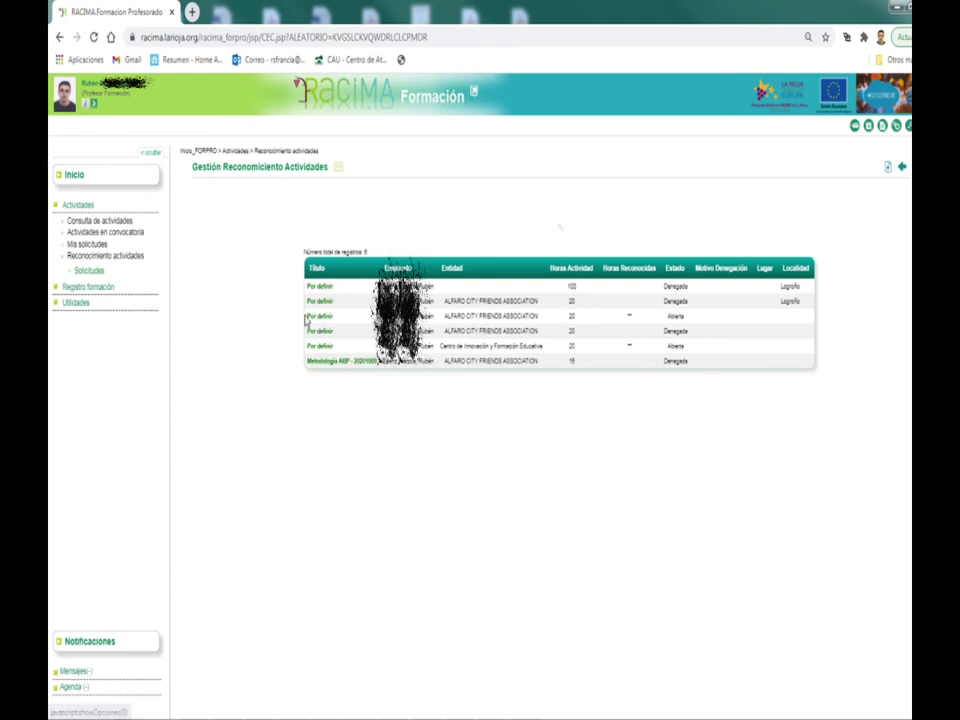
Examine the new request's row in the list, covering its title, entity and recognised hours
{"action": "left_click_drag", "start_coordinate": [307, 316], "coordinate": [335, 320]}
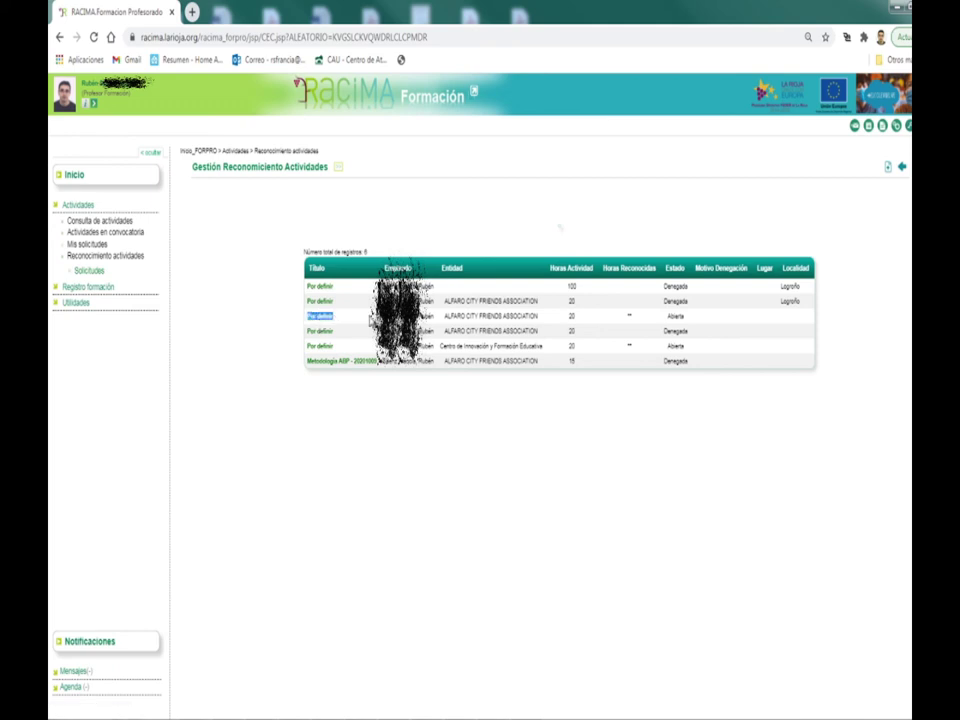
{"action": "left_click_drag", "start_coordinate": [307, 316], "coordinate": [555, 328]}
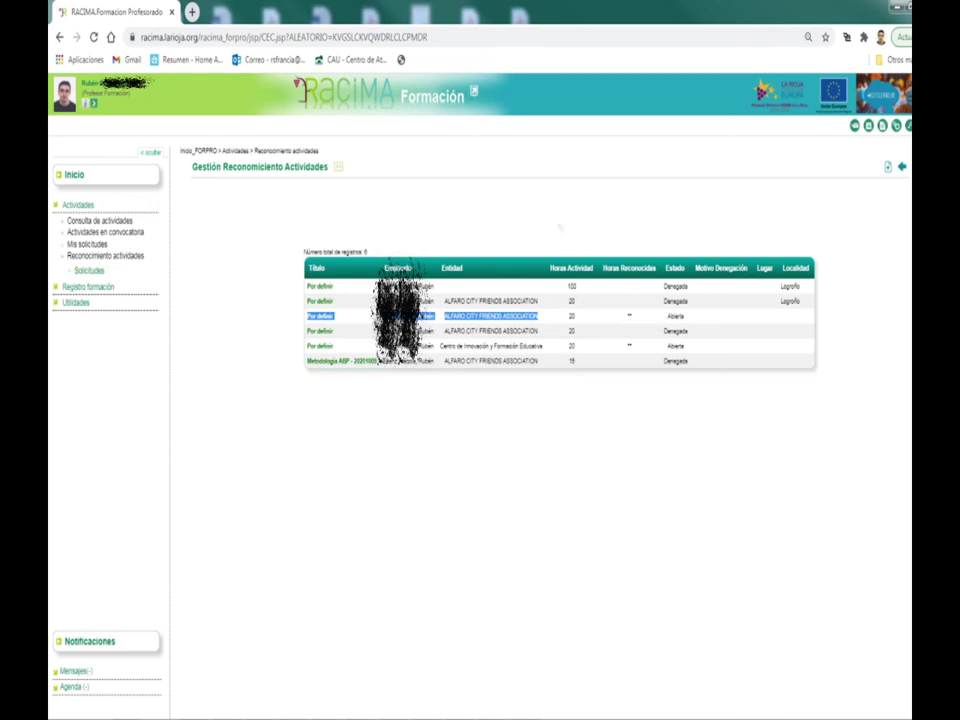
{"action": "left_click", "coordinate": [560, 228]}
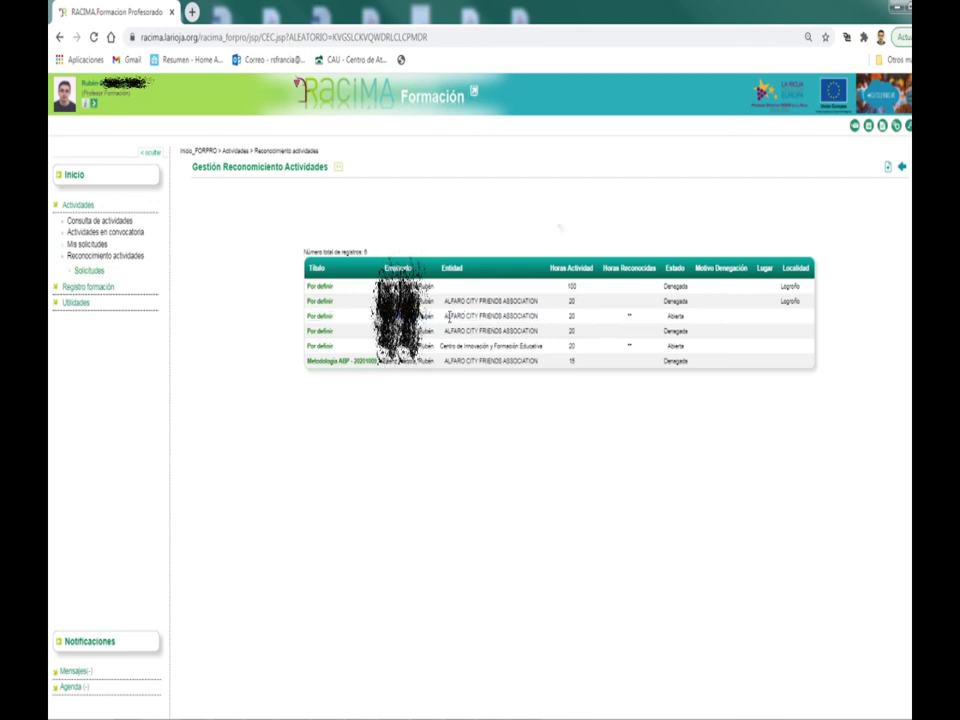
{"action": "left_click_drag", "start_coordinate": [445, 316], "coordinate": [539, 321]}
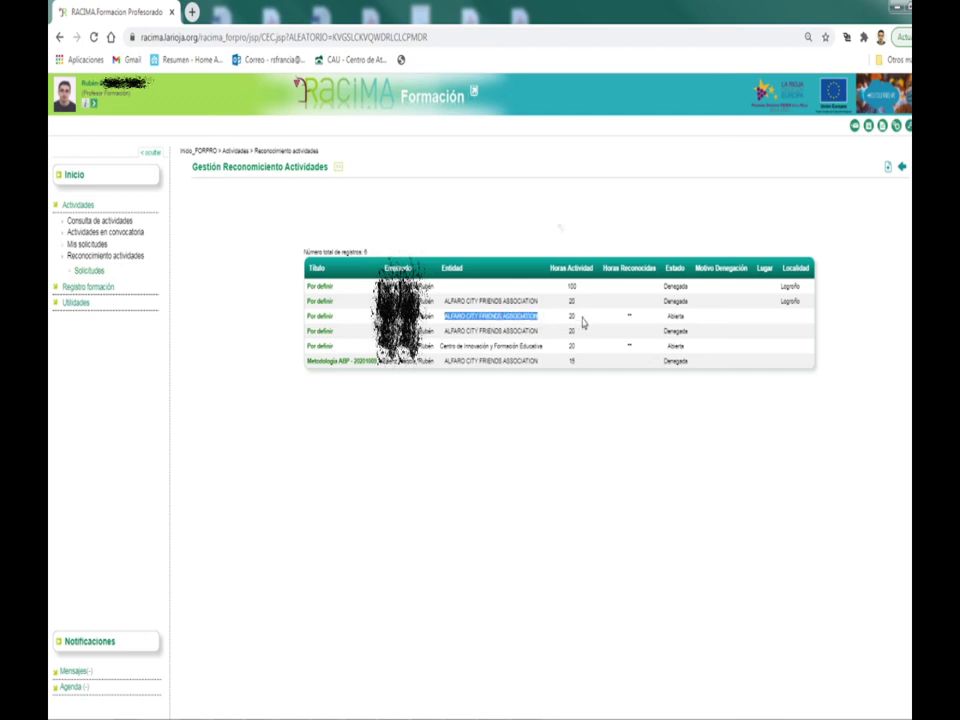
{"action": "left_click", "coordinate": [632, 319]}
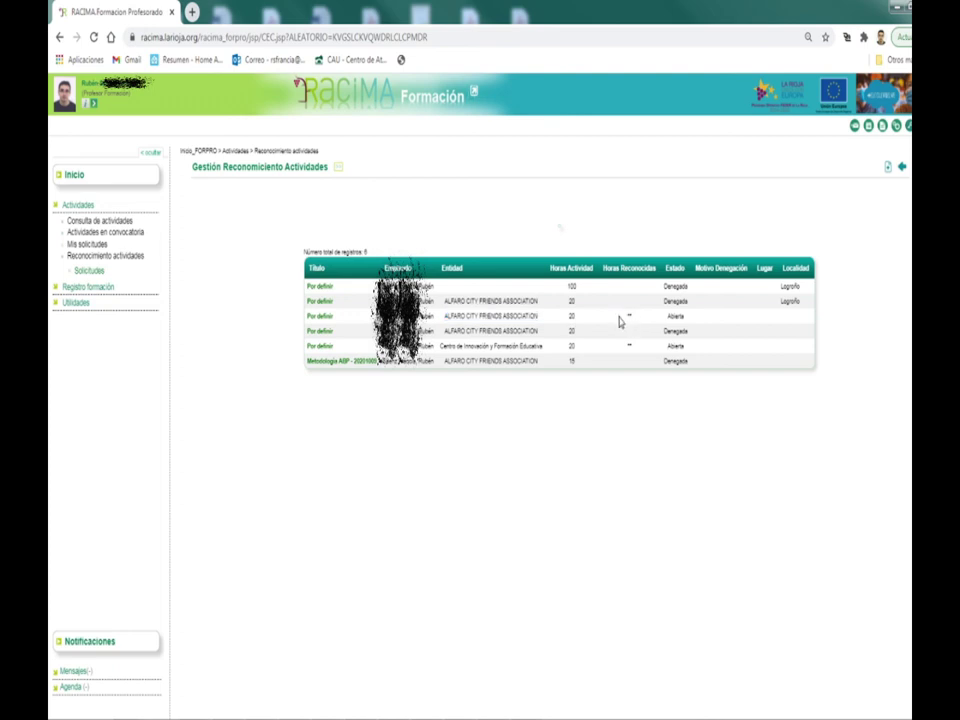